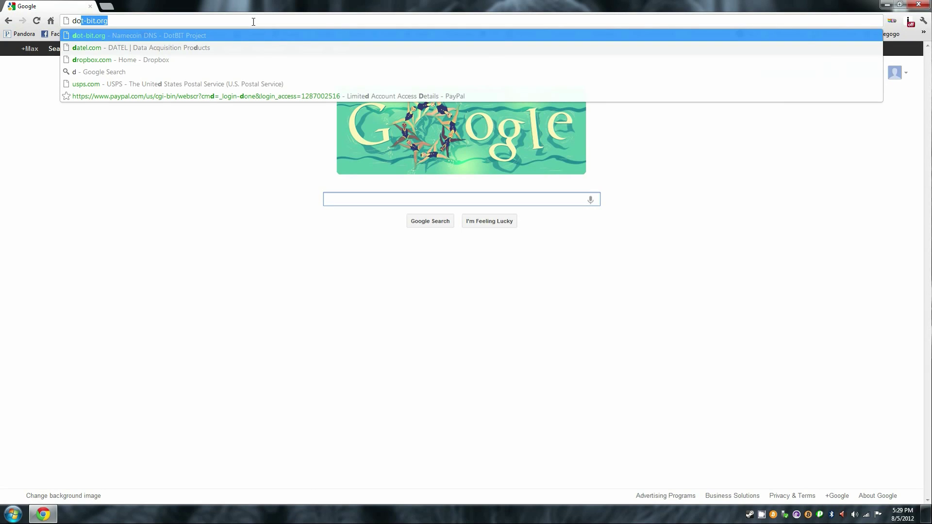
text(t-bit)
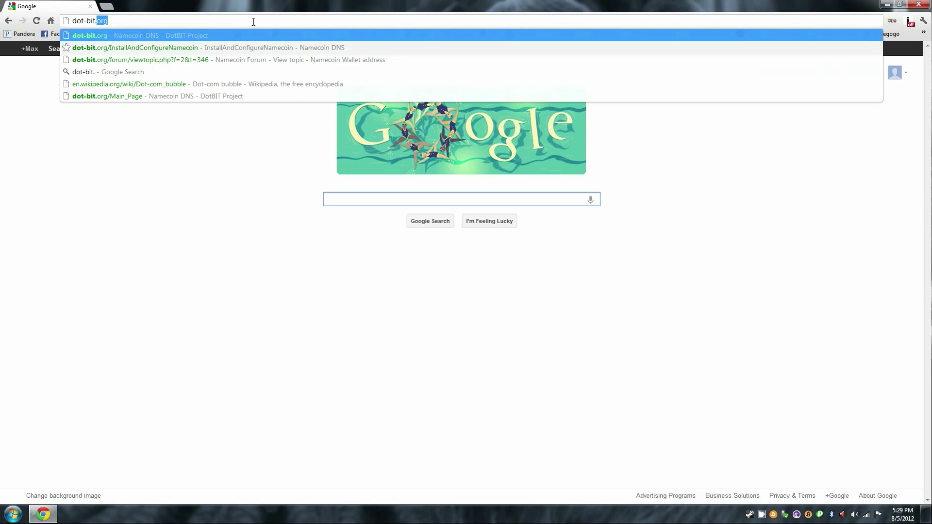
text(.org)
Download namecoin_win32.zip from dot-bit.org, keep it despite the warning, and open it
key(Return)
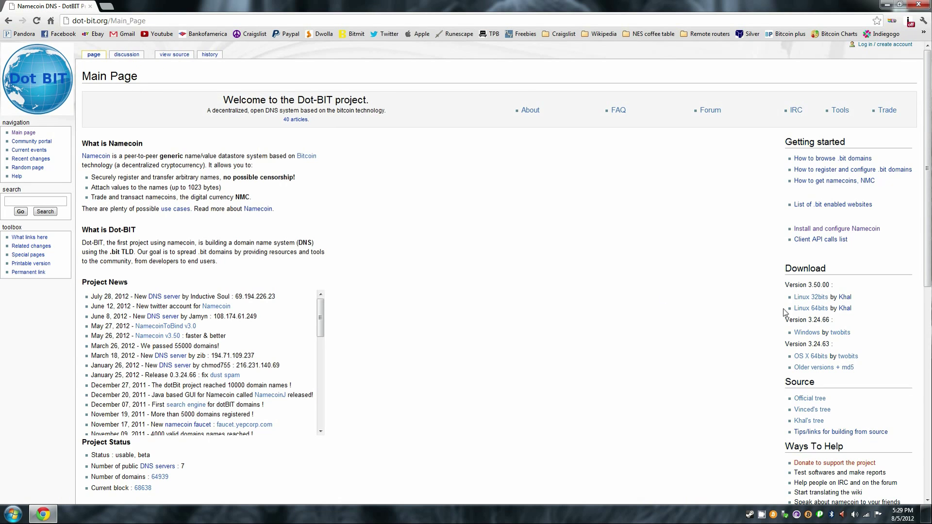
click(813, 336)
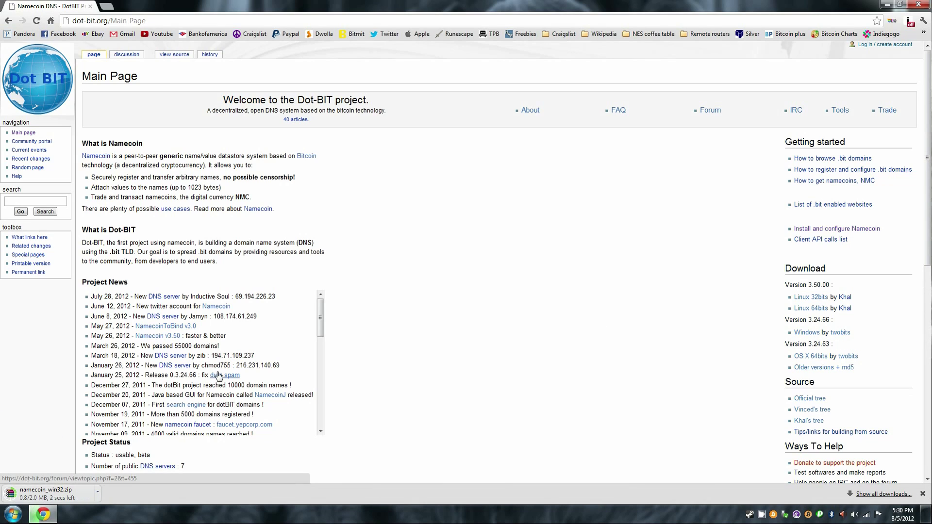
click(154, 494)
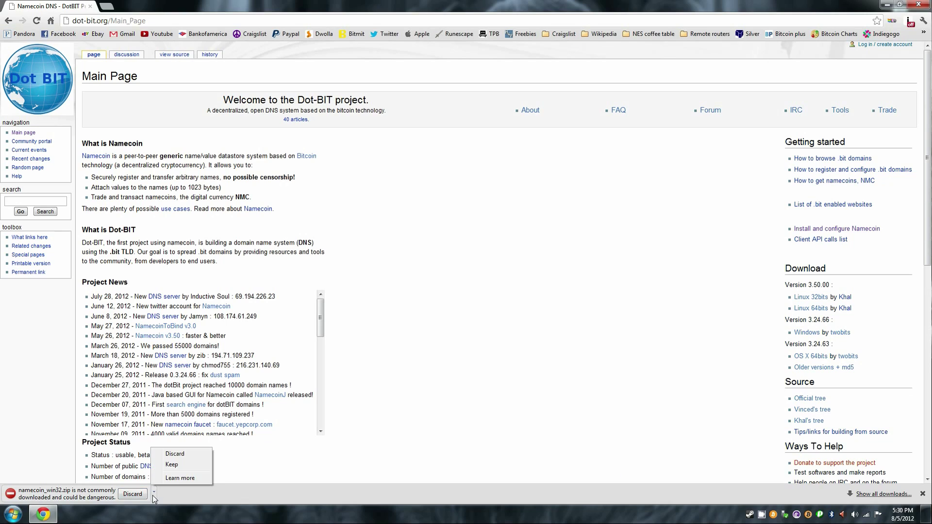
click(180, 466)
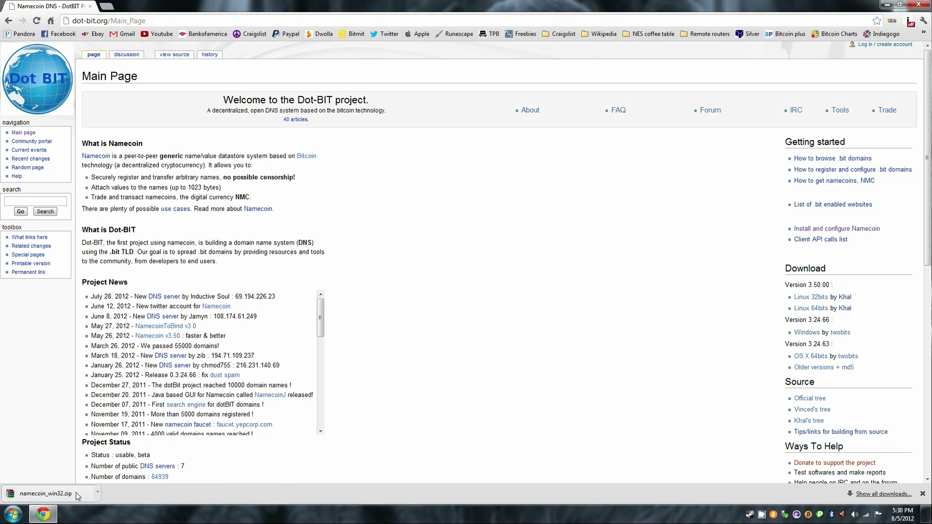
click(57, 493)
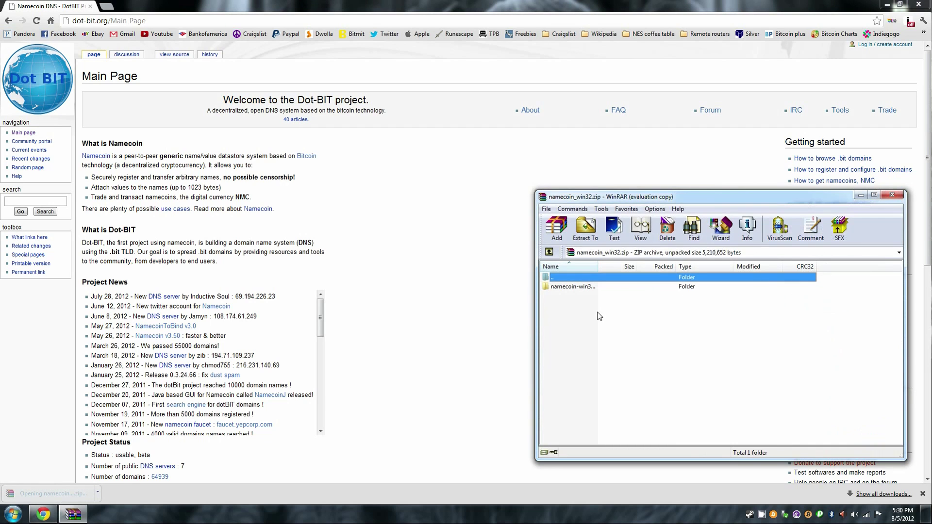
Close Chrome and open Local Disk (C:) from Computer
click(924, 6)
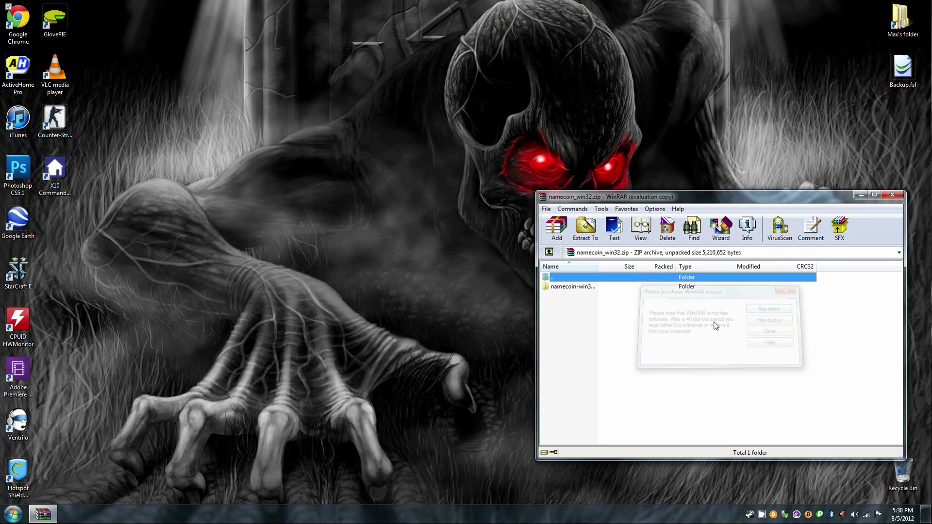
click(14, 514)
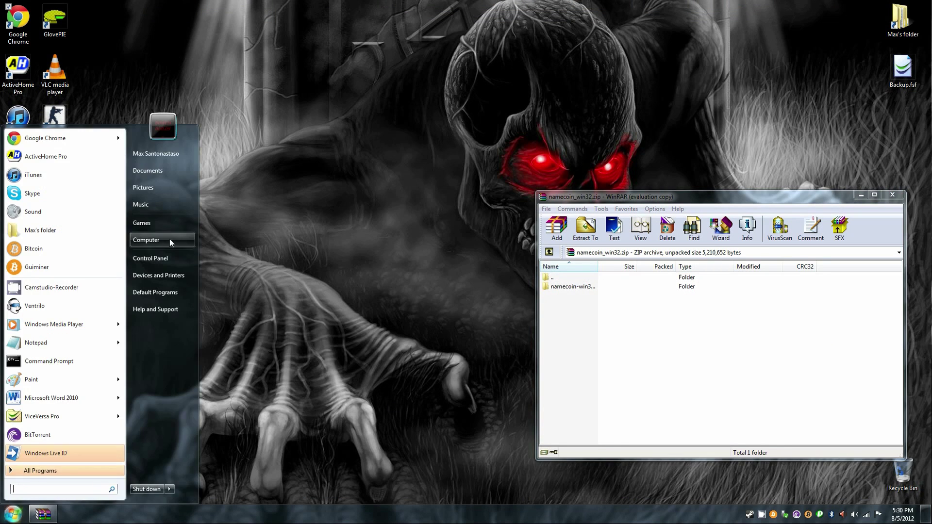
click(156, 249)
drag(191, 83, 308, 83)
double_click(241, 147)
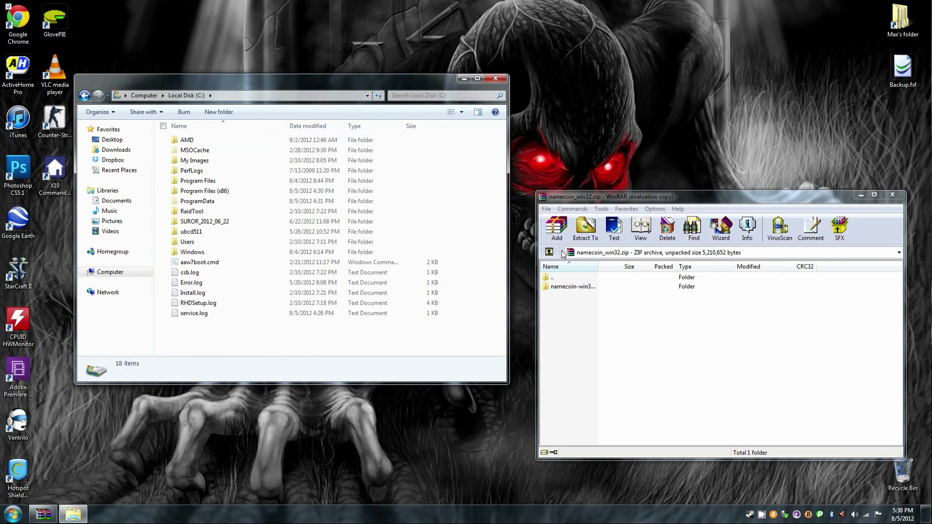
Extract the archive's folder onto the C drive and rename it Namecoin
click(591, 290)
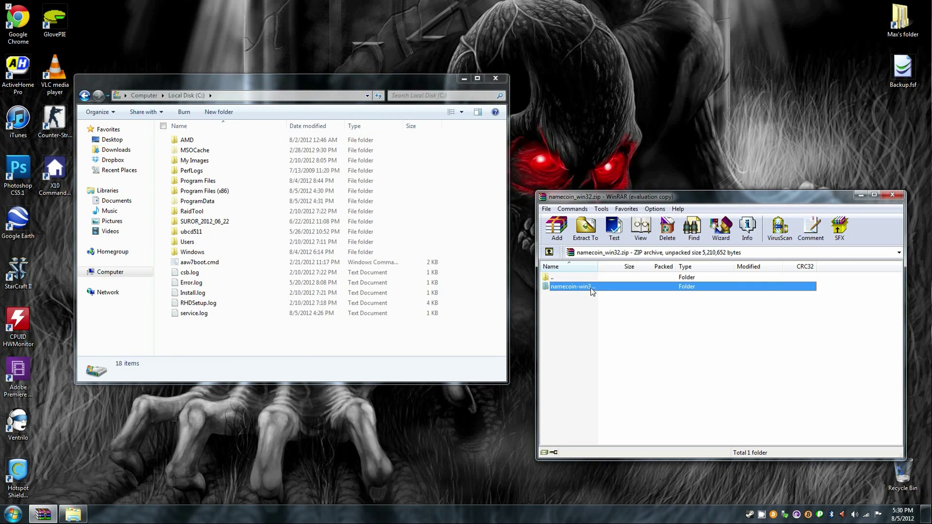
click(299, 334)
right_click(228, 324)
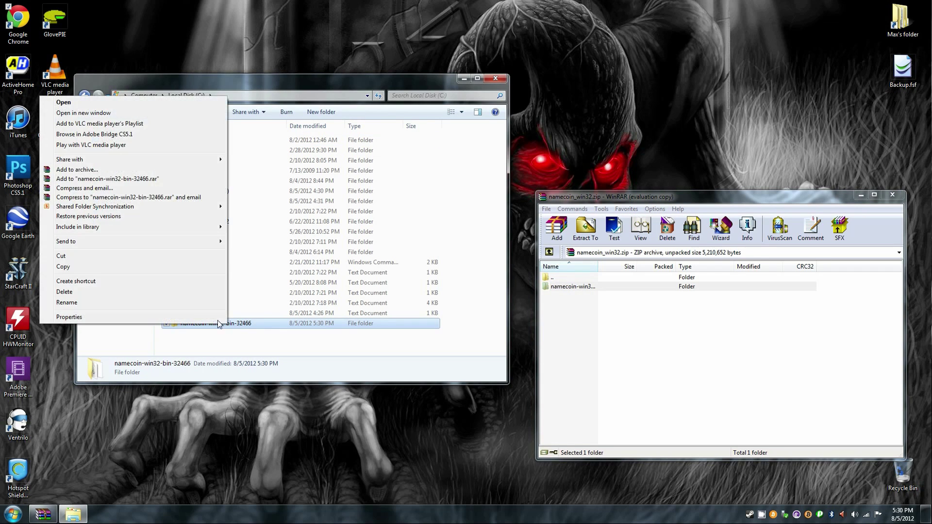
click(187, 304)
text(Namecoin)
key(Return)
Close WinRAR and run namecoind.exe from C:\Namecoin
click(890, 195)
double_click(253, 325)
double_click(212, 164)
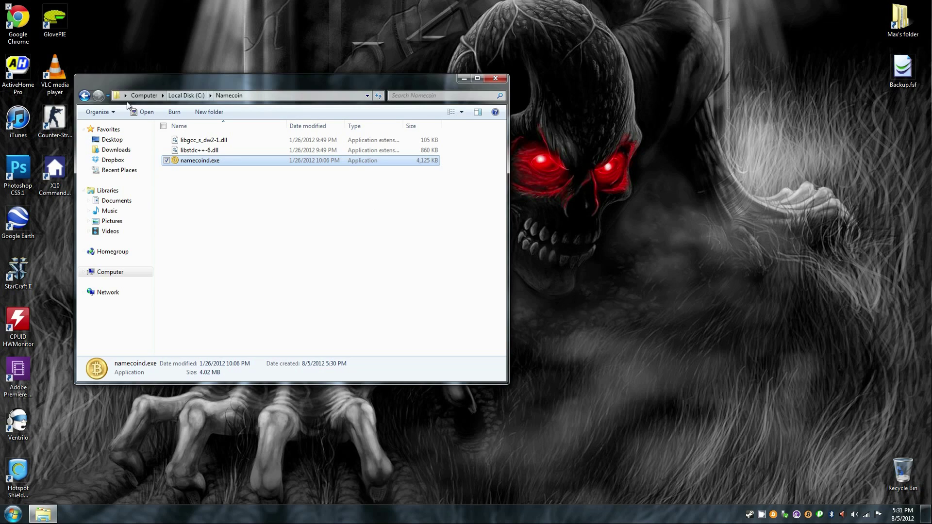
Navigate from the C drive to the user's home folder under C:\Users
click(83, 97)
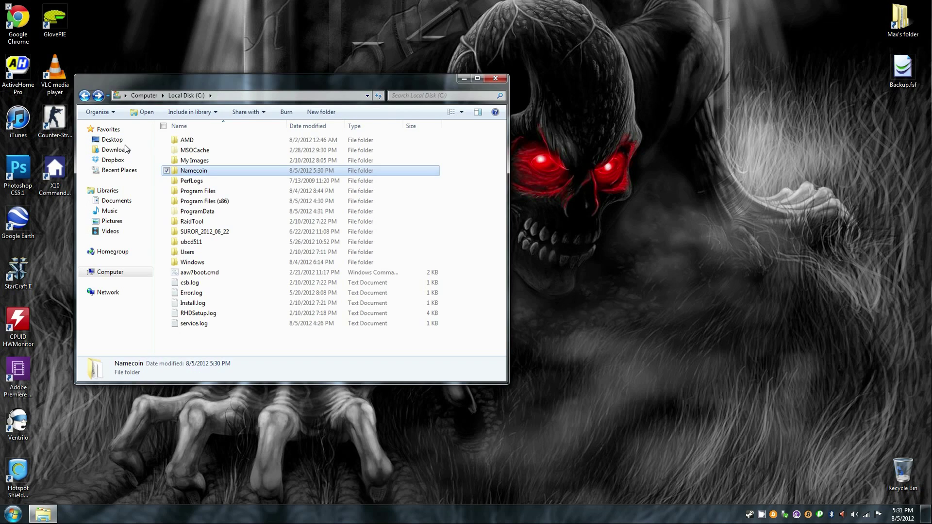
click(146, 96)
double_click(197, 146)
double_click(190, 251)
mouse_move(203, 150)
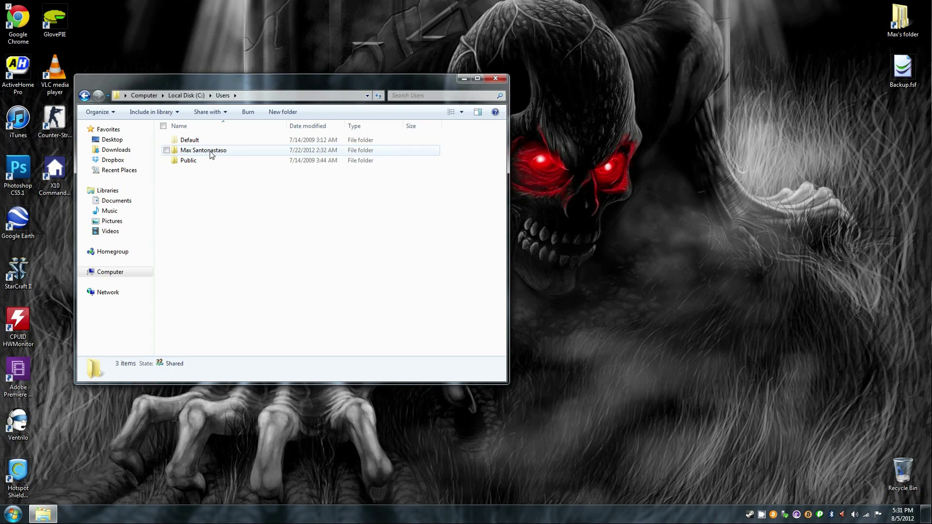
double_click(207, 151)
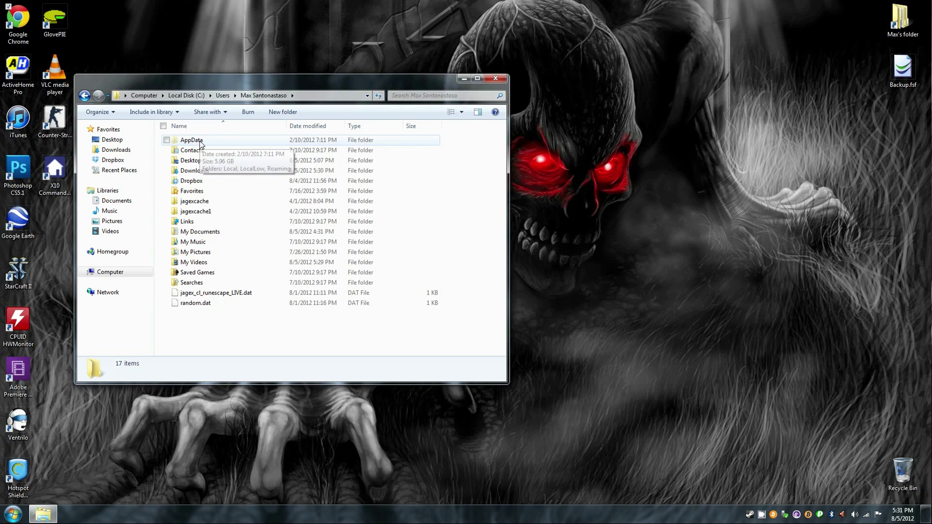
Enable Show hidden files in Folder Options and open the now-visible AppData folder
click(118, 110)
click(88, 209)
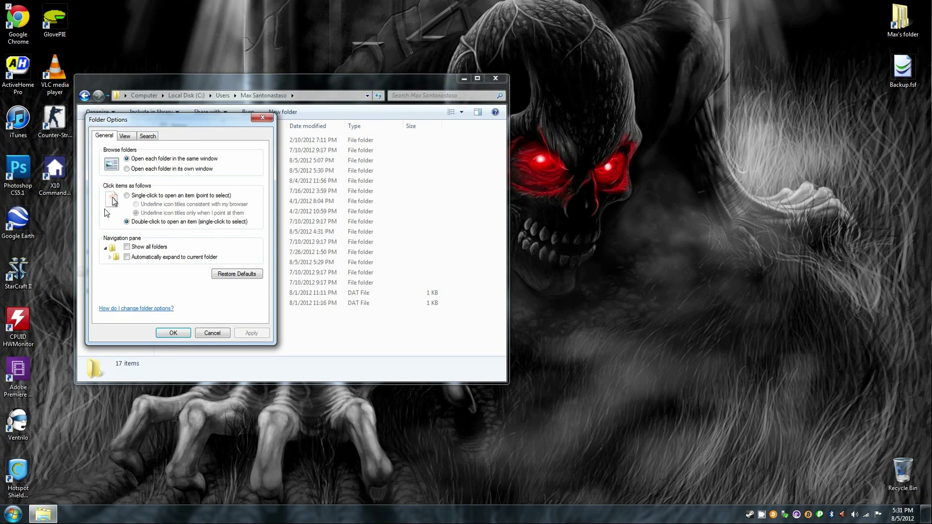
click(127, 136)
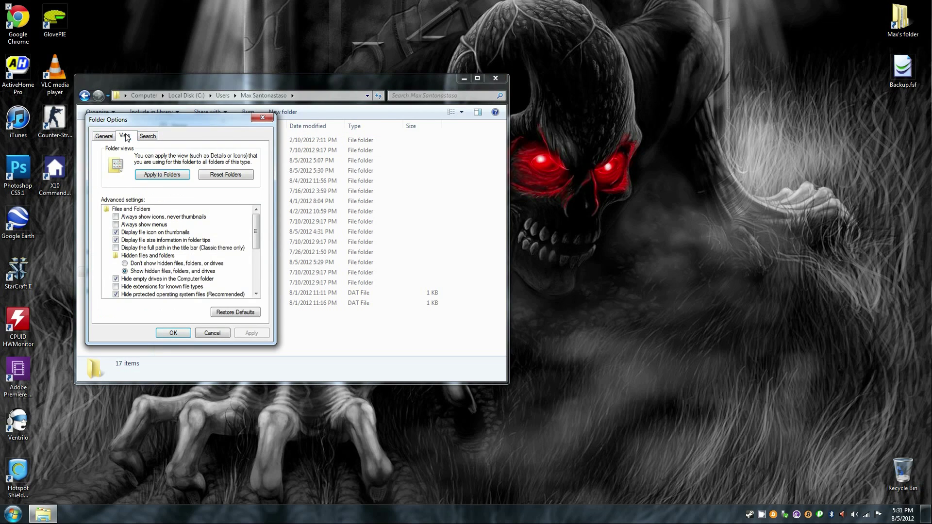
click(178, 333)
click(198, 142)
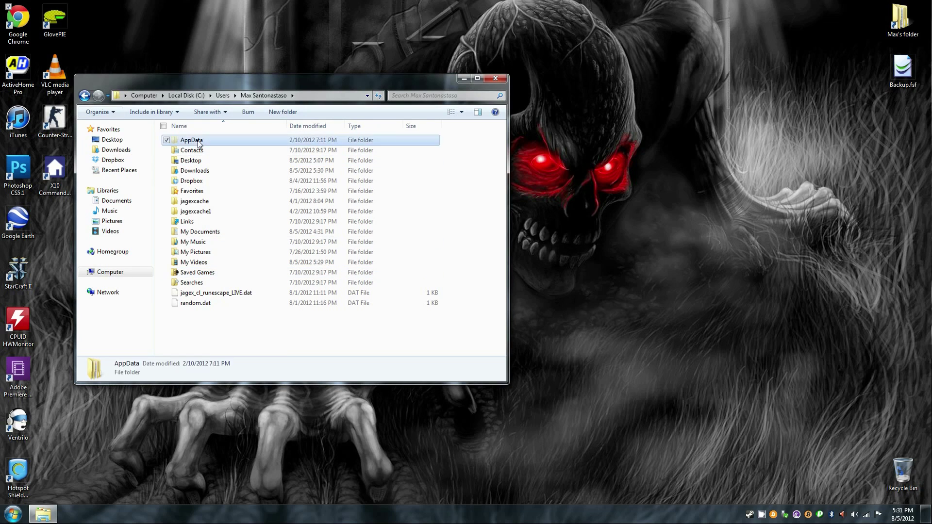
double_click(198, 142)
Open the Namecoin folder under AppData\Roaming
double_click(206, 162)
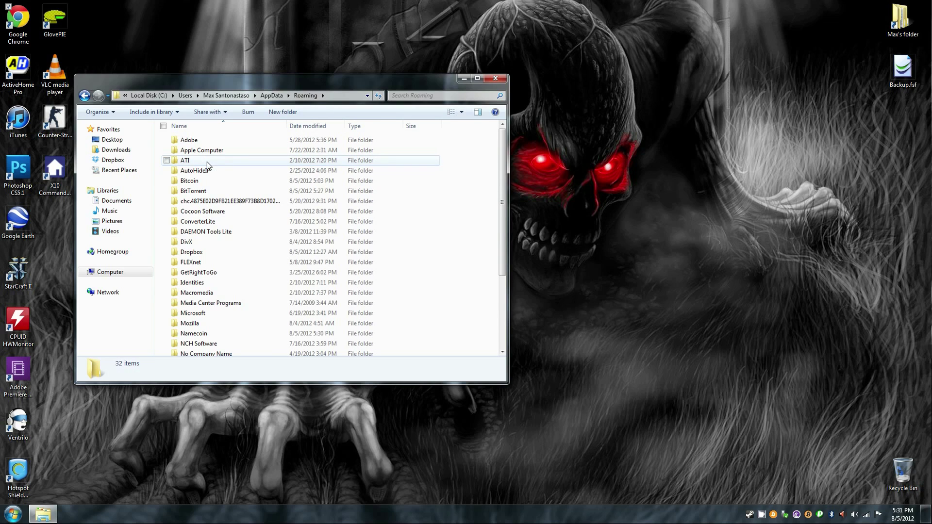
click(205, 335)
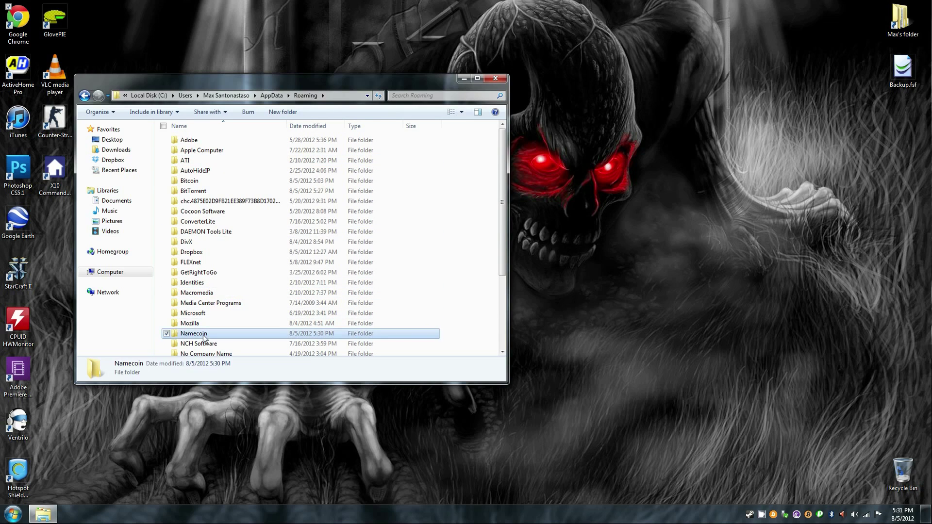
double_click(205, 336)
Create a new text document named bitcoin.conf, accepting the extension change
right_click(202, 312)
mouse_move(75, 452)
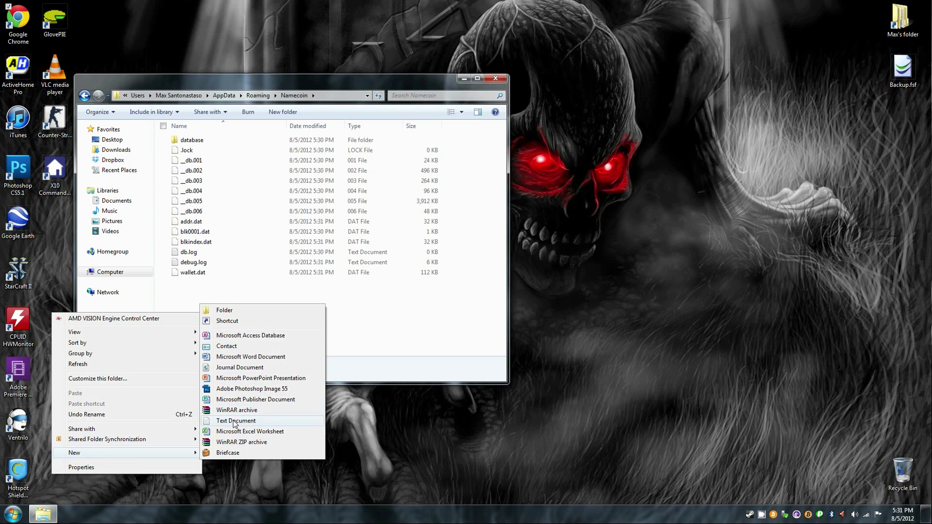
click(237, 420)
text(bi.txt)
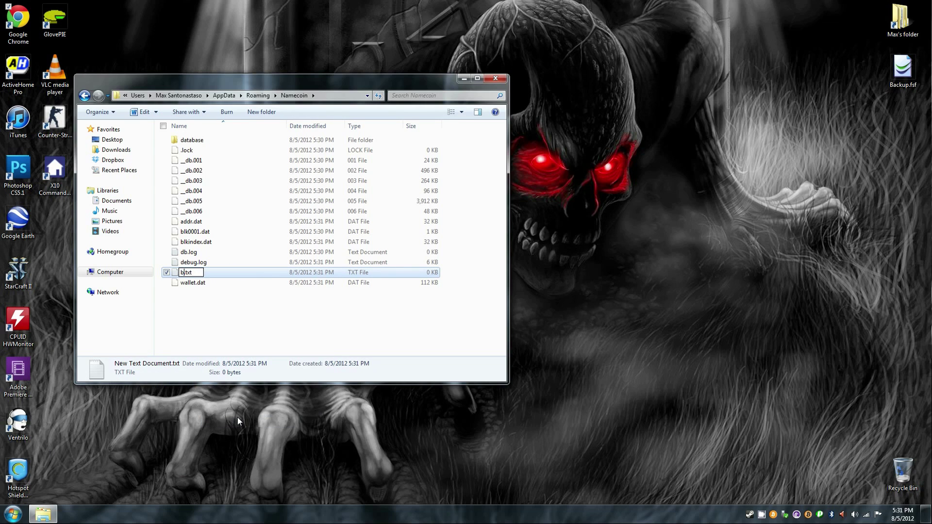
text(coin)
key(BackSpace)
key(BackSpace)
key(BackSpace)
text(conf)
key(Return)
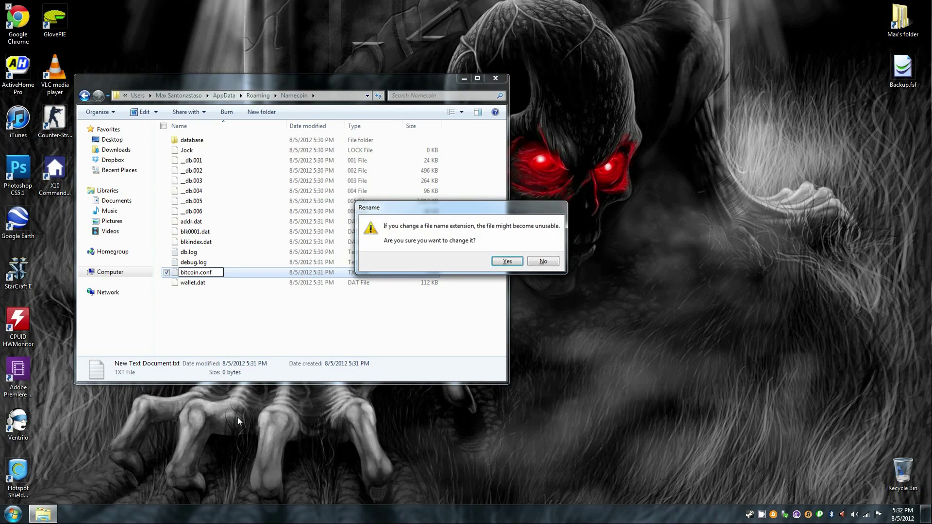
key(Return)
key(Return)
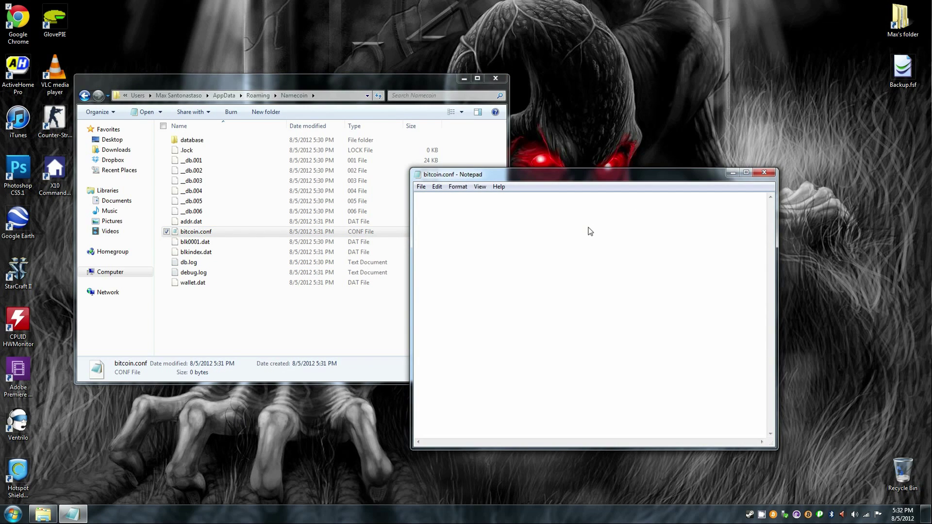
text(rpc)
text(user)
text(=)
text(howcoi)
Write rpcuser, rpcpassword, rpcport=8336 and daemon=1 lines into bitcoin.conf and save it
key(BackSpace)
key(BackSpace)
text(in)
key(Return)
text(rp)
text(cpass)
text(word=)
text(pass )
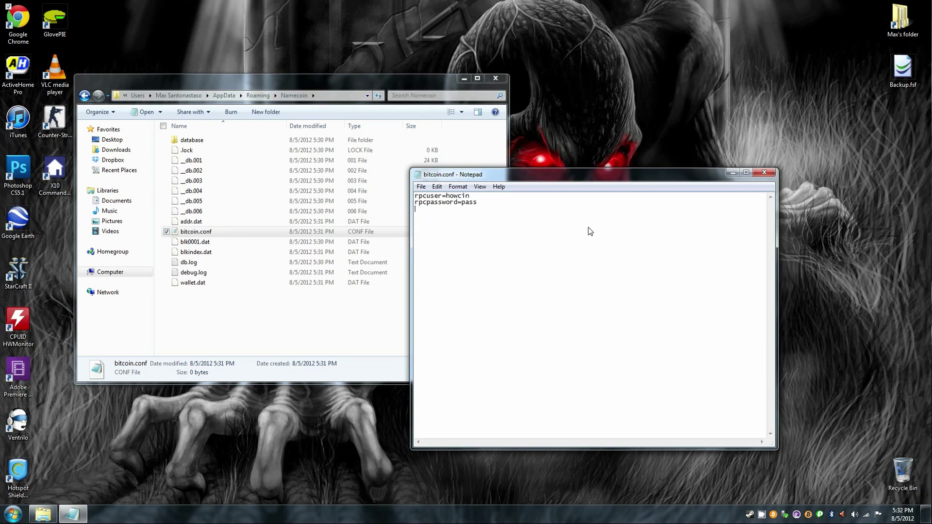
text(rpcport)
text(=)
text(8)
text(336 )
text(daemon=)
text(1)
click(764, 174)
click(446, 262)
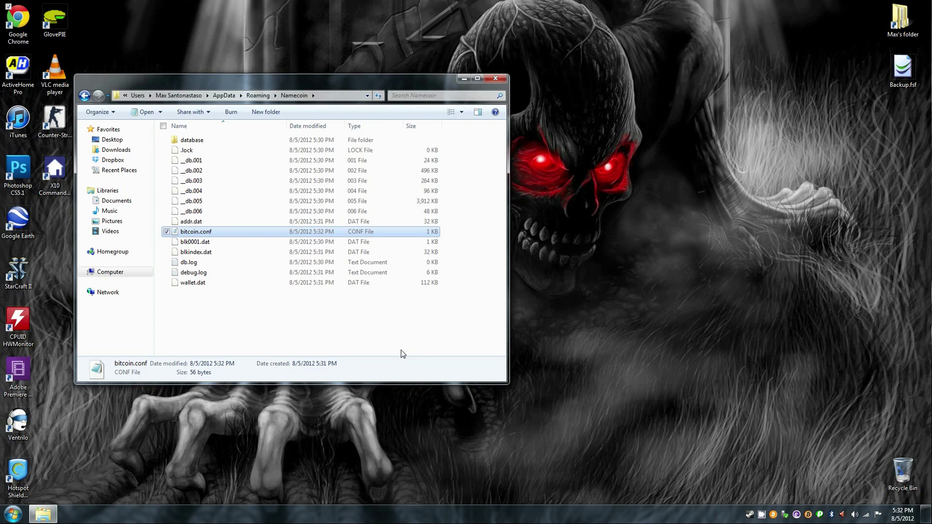
Return to C:\Namecoin, start namecoind, and move its console to the right
click(138, 96)
click(144, 95)
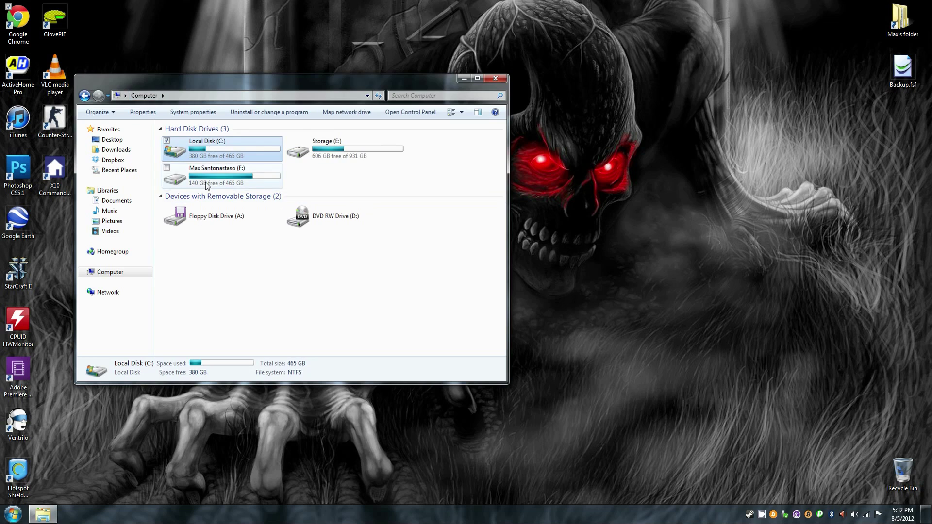
double_click(227, 152)
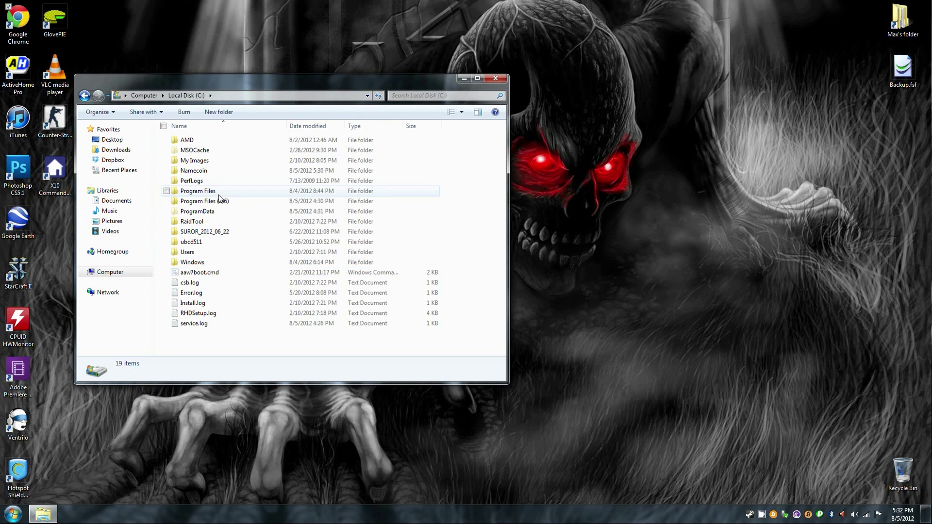
double_click(219, 171)
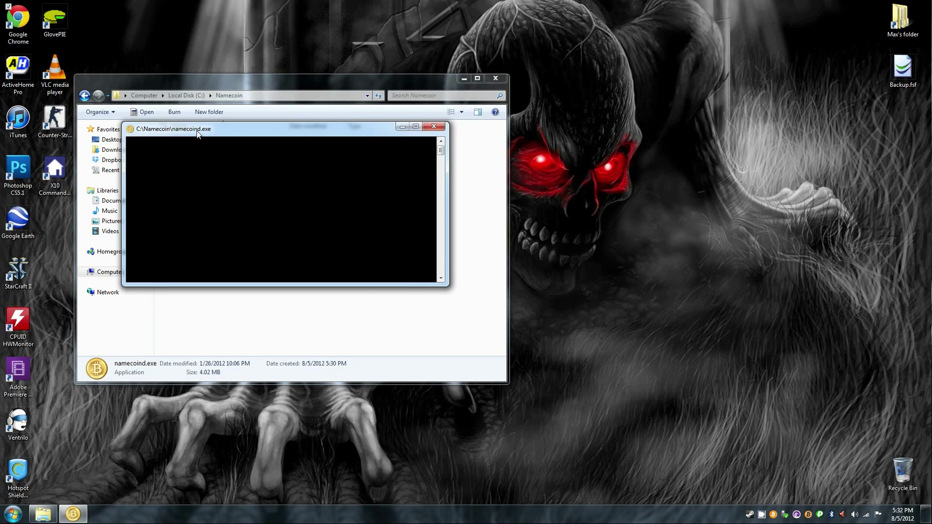
drag(197, 132, 614, 182)
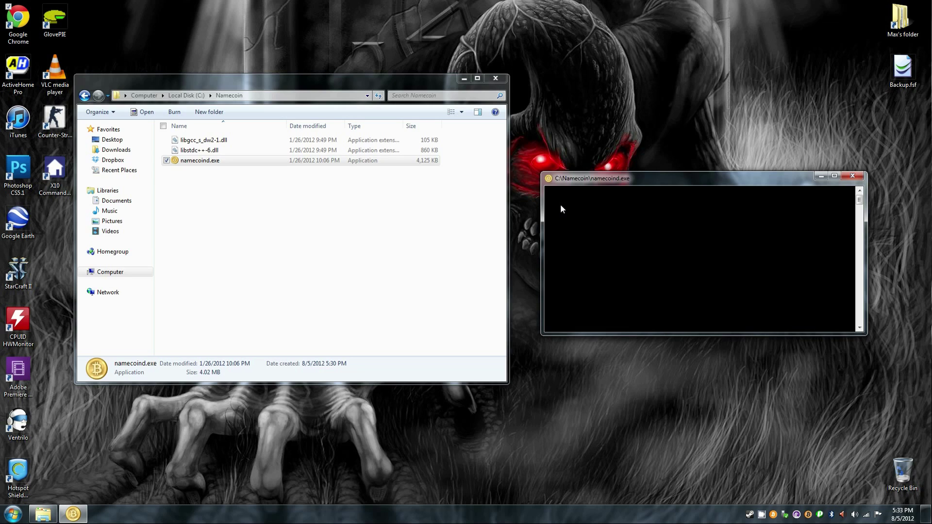
Launch Command Prompt as administrator from Start search and center its window
key(super)
text(cmd)
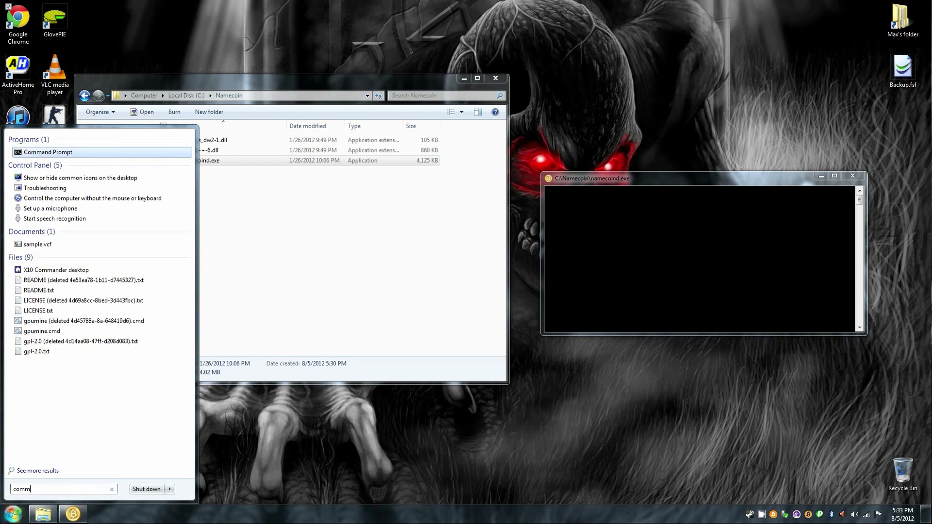
key(ctrl+shift+Return)
drag(161, 28, 375, 248)
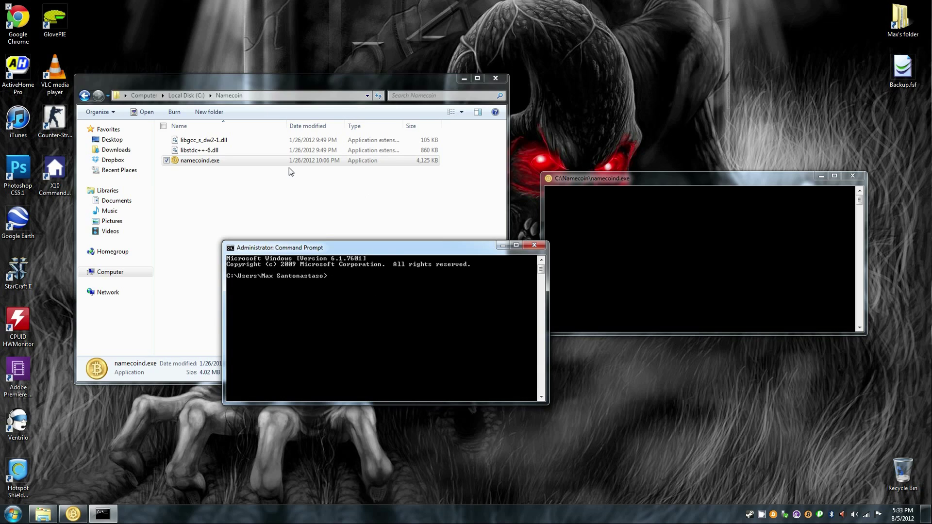
Change directory to the pasted C:\Namecoin path and run namecoind getinfo
click(251, 97)
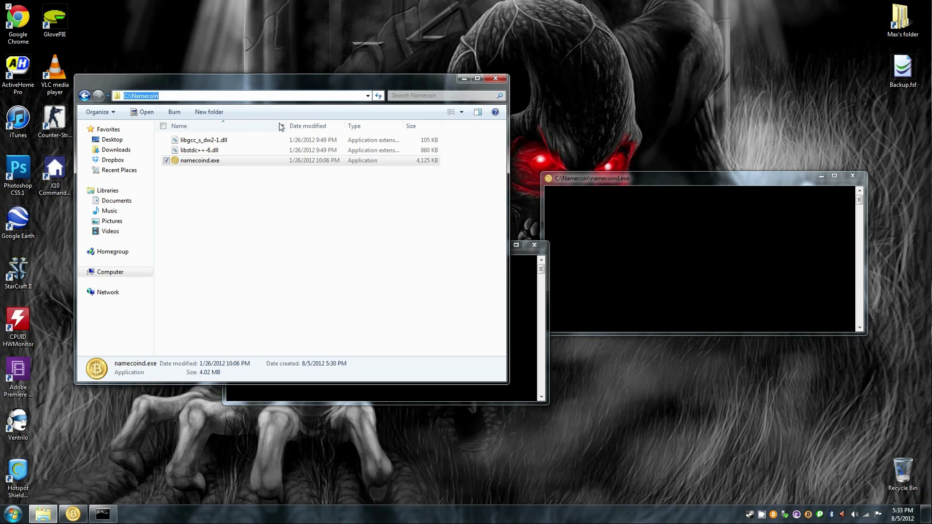
click(539, 292)
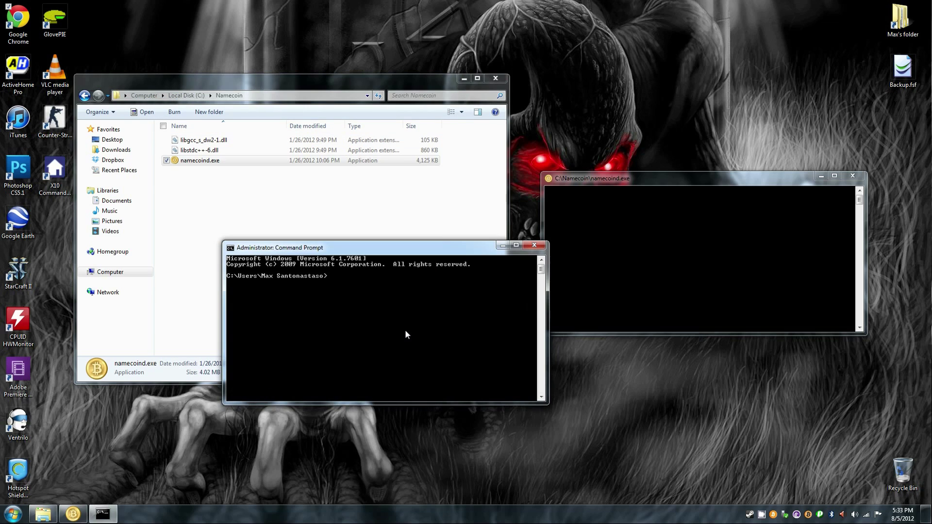
text(cd)
right_click(409, 318)
click(380, 347)
key(Return)
text(namecoind getin)
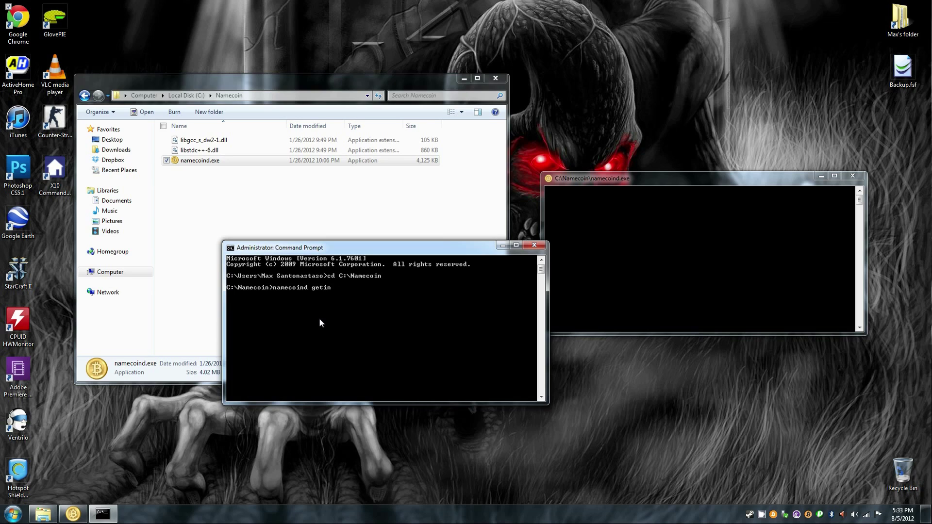
text(fo)
key(Return)
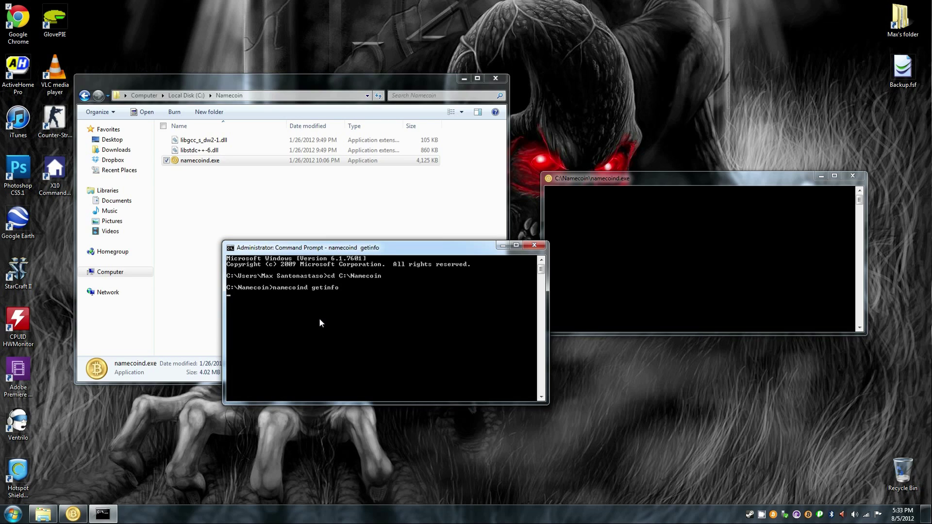
Check the namecoind window, then return to Command Prompt for the getinfo output
click(646, 263)
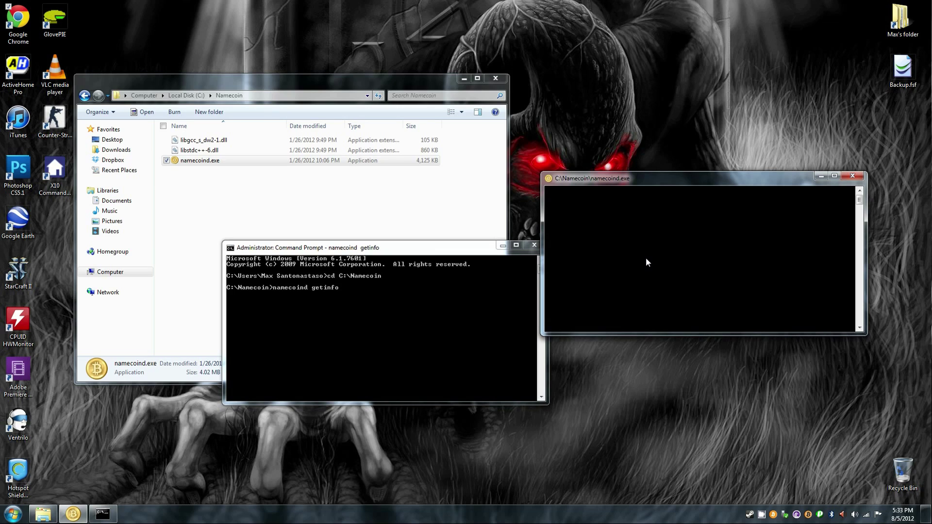
click(377, 294)
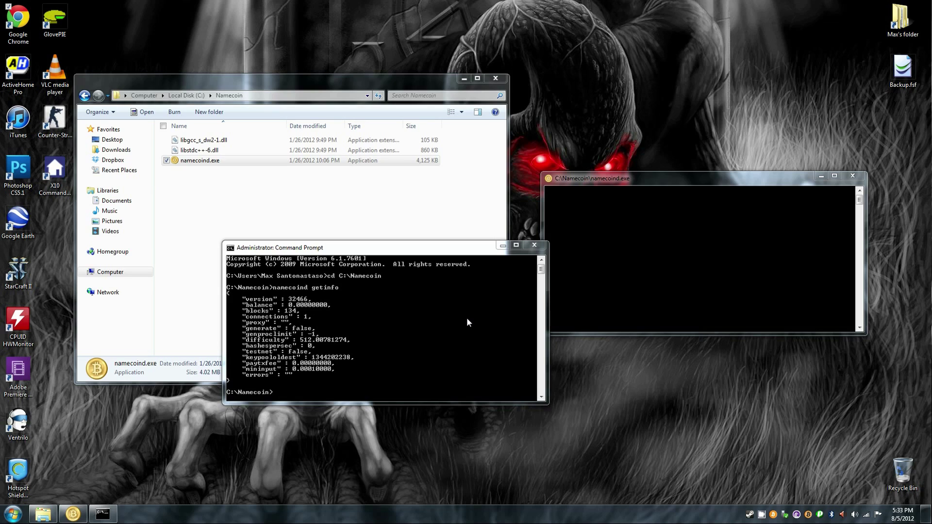
text(namecoin)
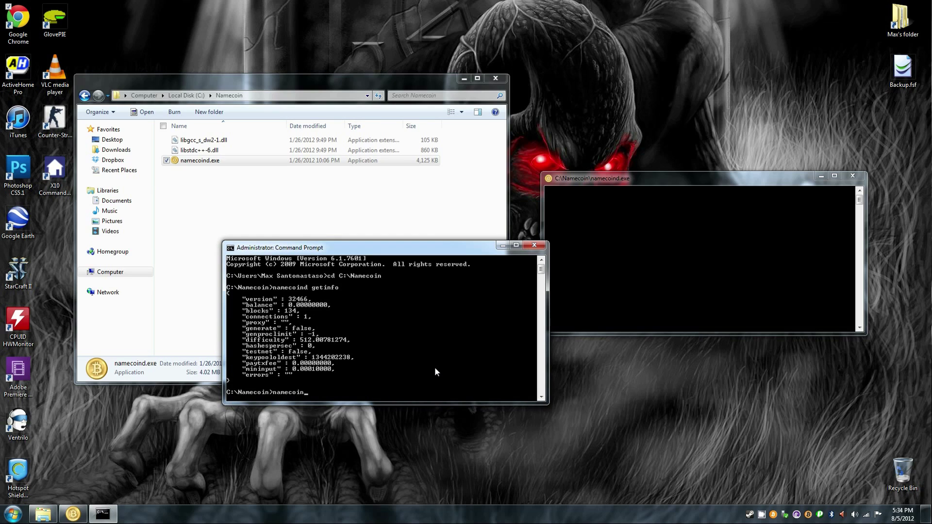
text(d)
text( li)
text(streceive)
text(dbyaddress 0 true)
Run namecoind listreceivedbyaddress 0 true to list the wallet's receiving addresses
key(Return)
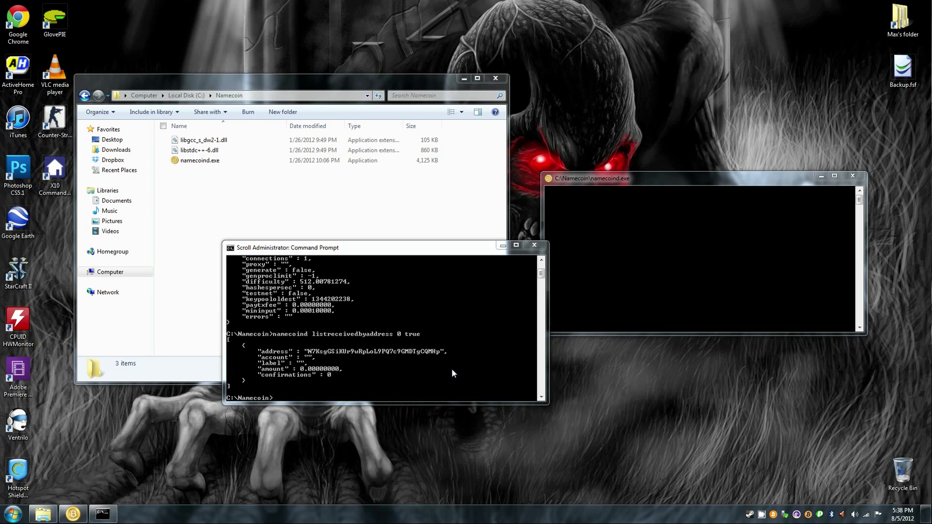
right_click(450, 363)
Mark and copy the wallet address from the listreceivedbyaddress output
click(402, 357)
drag(446, 351, 308, 352)
key(Return)
drag(453, 353, 312, 354)
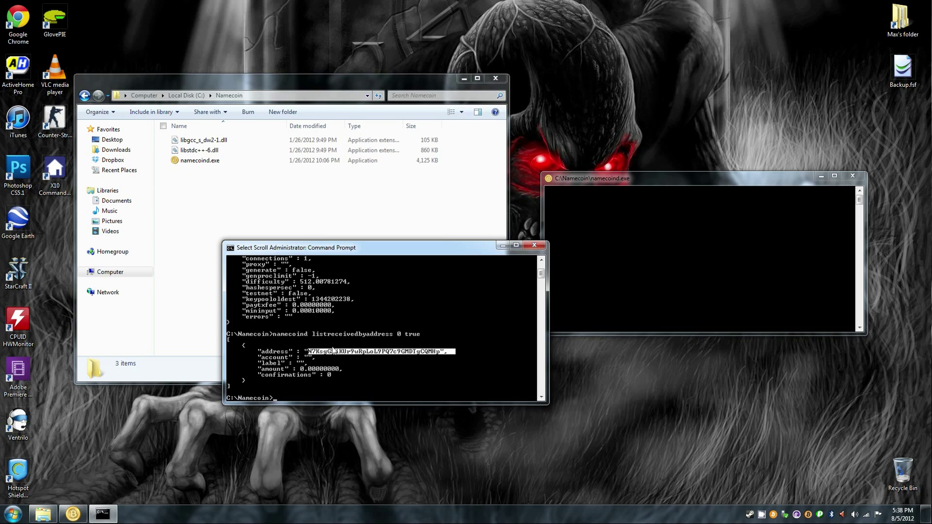
right_click(332, 352)
Paste the copied wallet address into the Start menu search
click(11, 515)
key(ctrl+v)
drag(81, 489, 105, 493)
Highlight the entire pasted wallet address in the Start Menu search box
click(106, 494)
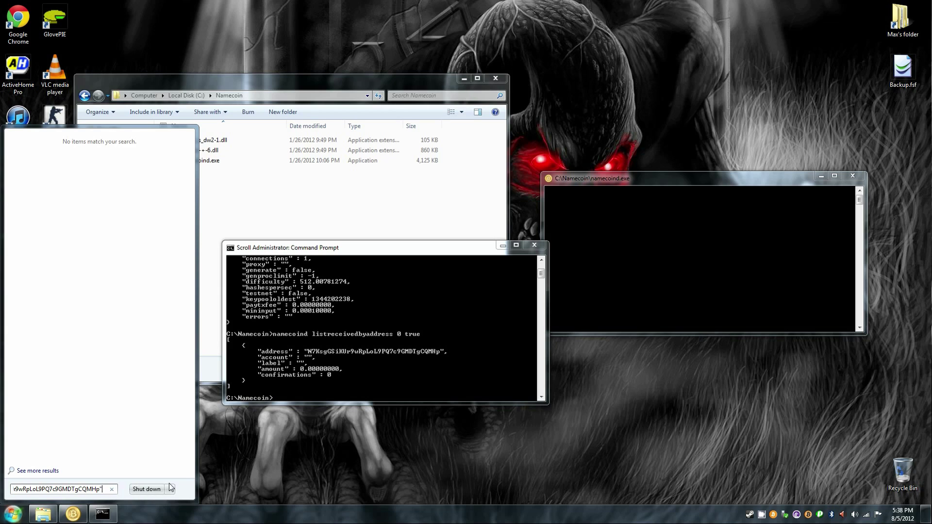
drag(100, 497, 1, 494)
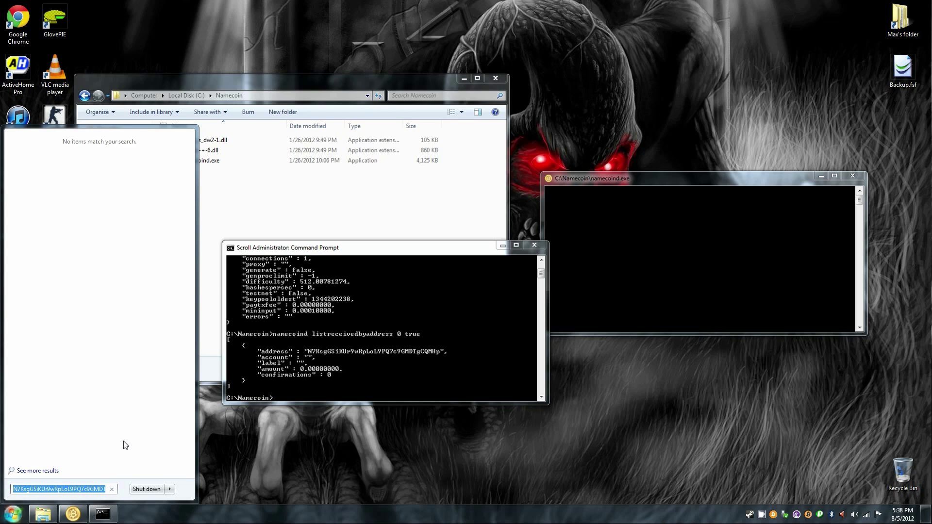